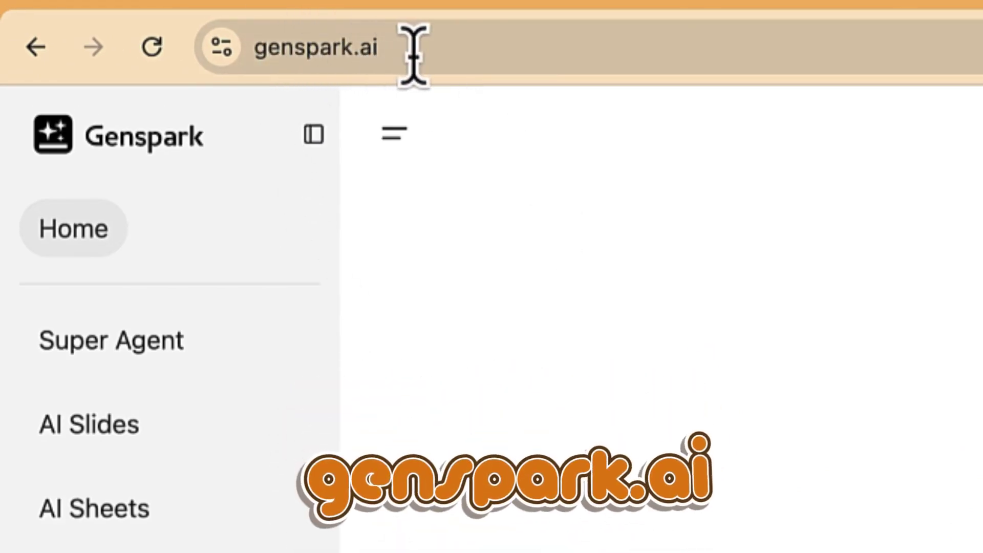
click(413, 54)
click(411, 62)
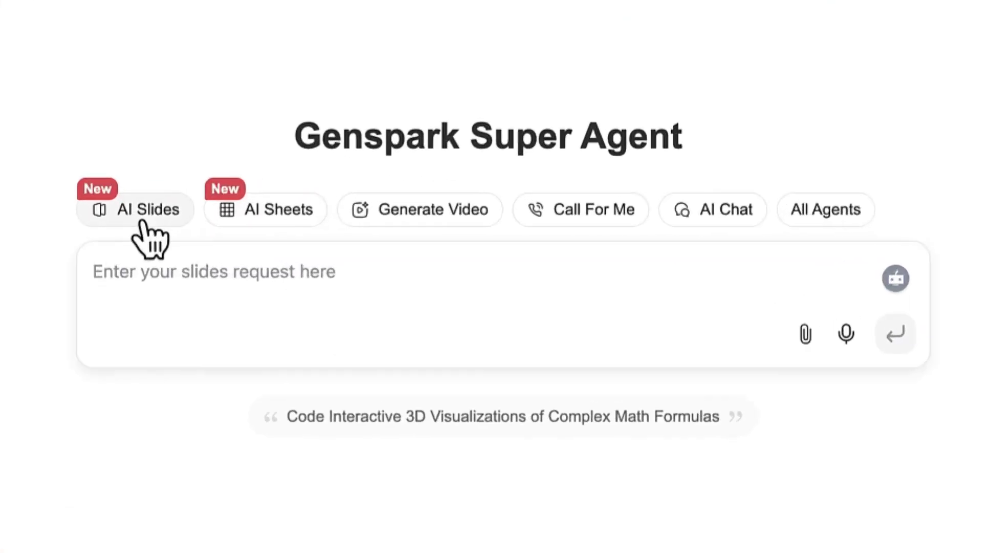
Step: Start an AI Slides request, then open the Nigeria flood-risk paper in Preview and skim to its recommendations
click(374, 223)
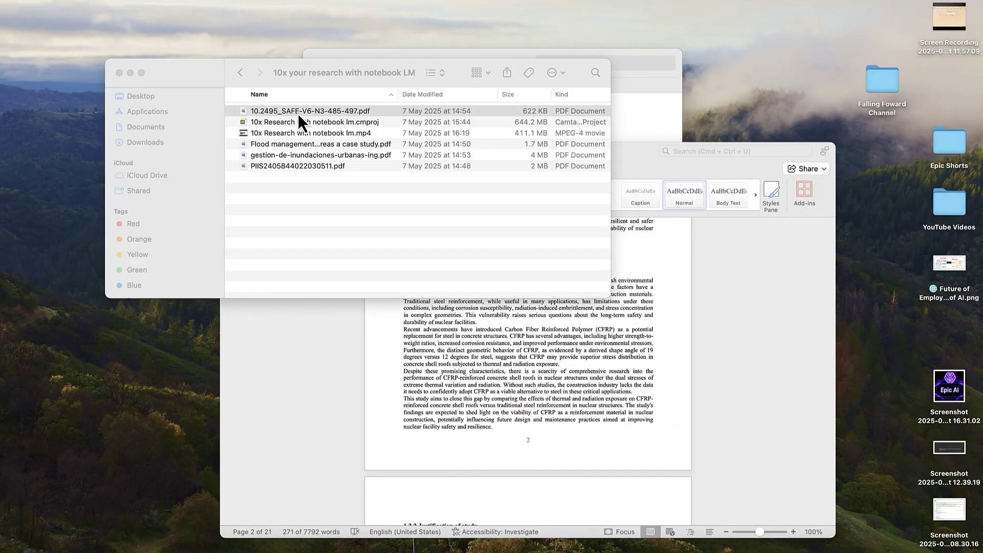
double_click(298, 113)
scroll(324, 302, down, 10)
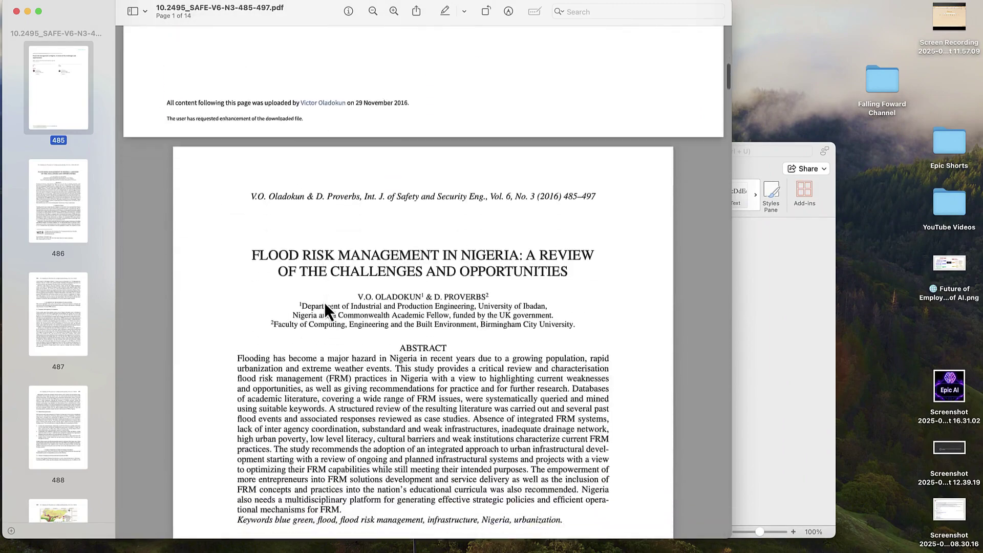
scroll(324, 302, down, 10)
scroll(324, 302, down, 10)
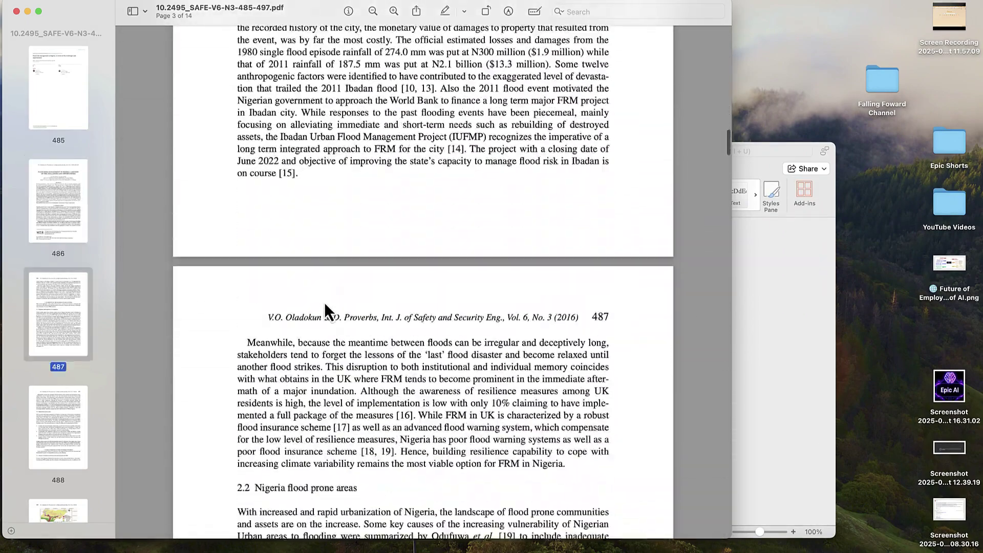
scroll(325, 302, down, 10)
scroll(324, 302, up, 5)
scroll(324, 302, down, 12)
scroll(324, 302, down, 15)
scroll(324, 302, down, 12)
scroll(324, 302, up, 4)
scroll(324, 302, up, 10)
Step: Paste the five-slide request, attach the research paper PDF, and submit it
click(658, 547)
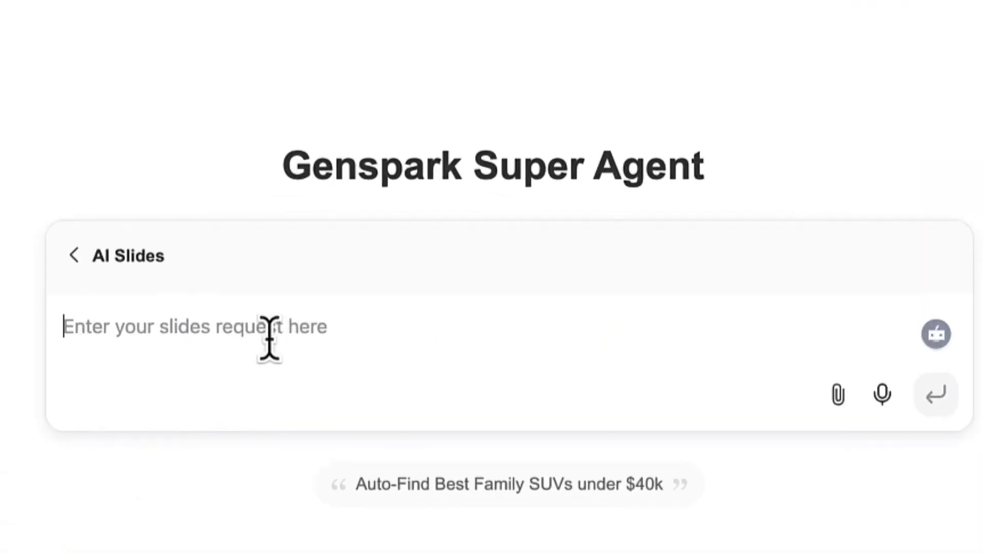
text(Can you generate 5 slides from this research article include the major sections of the paper)
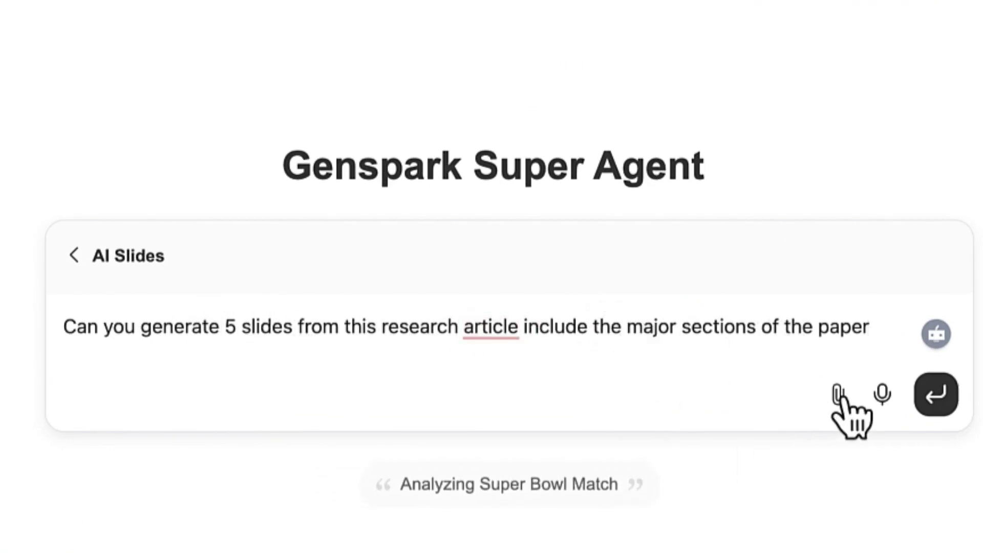
click(837, 395)
click(731, 153)
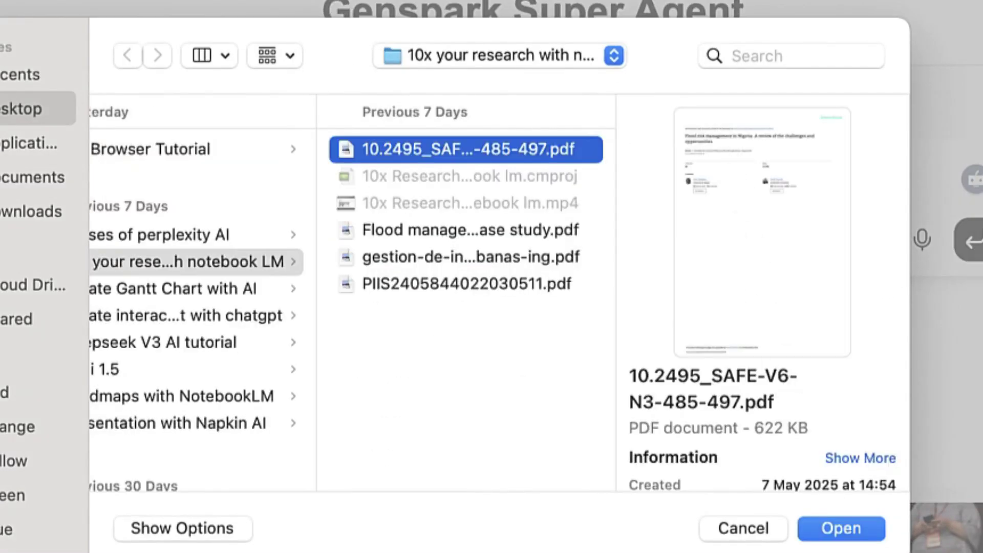
click(819, 533)
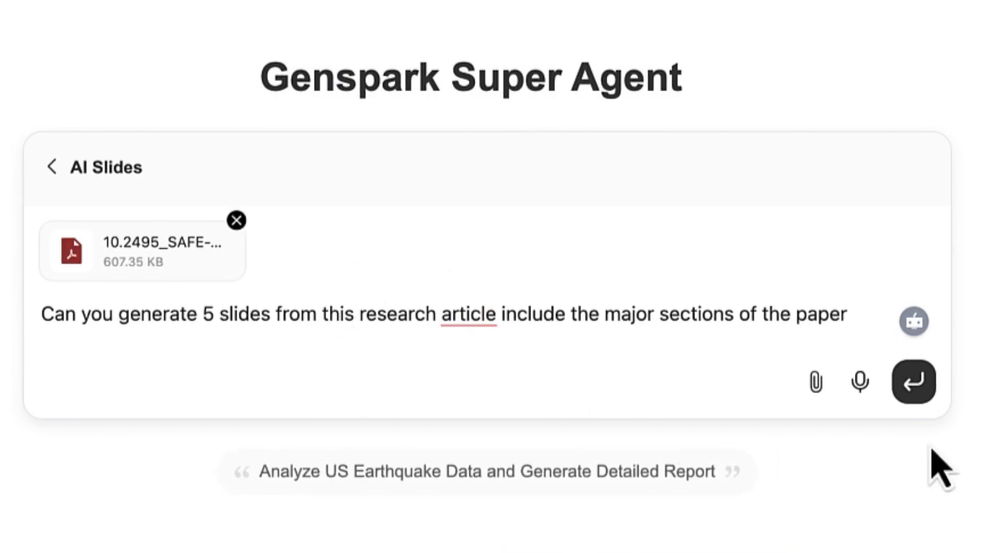
click(924, 394)
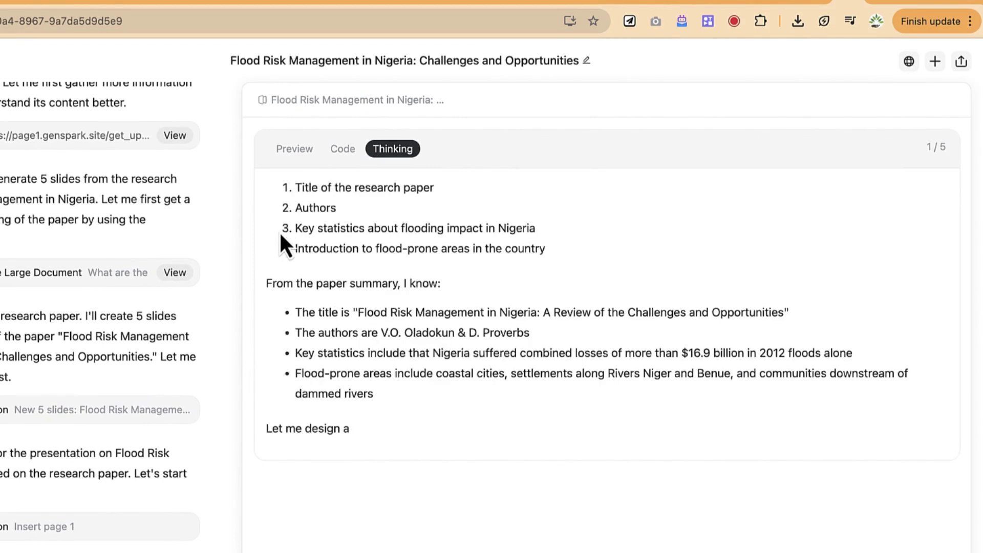
Step: Scroll up through the chat while the agent builds the five slides
scroll(363, 289, up, 3)
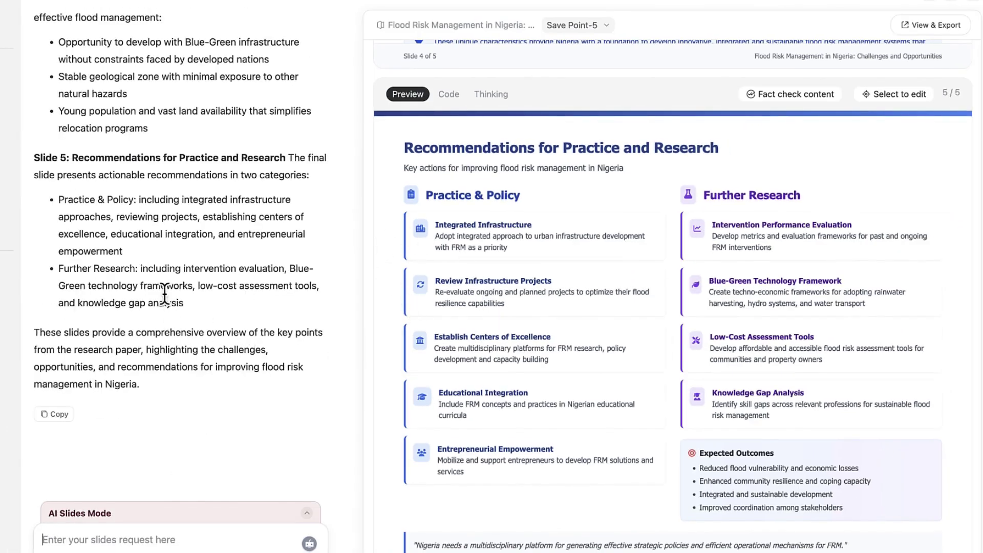
Step: Scroll the chat and slide preview to review all five slides, ending on the title slide
scroll(200, 246, up, 3)
scroll(199, 244, up, 10)
scroll(199, 244, up, 12)
scroll(773, 146, up, 20)
scroll(772, 146, down, 8)
scroll(773, 146, down, 13)
scroll(773, 150, down, 14)
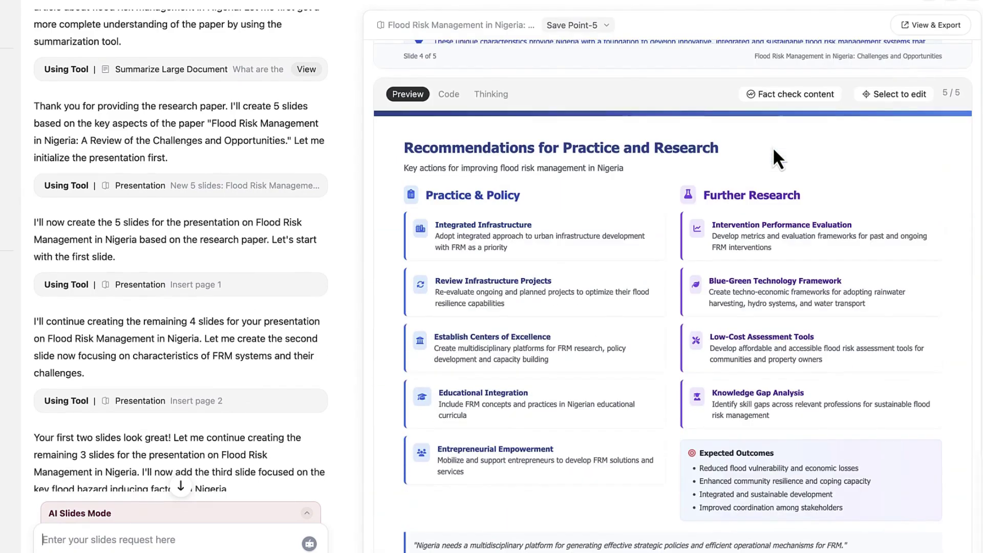
scroll(761, 315, up, 20)
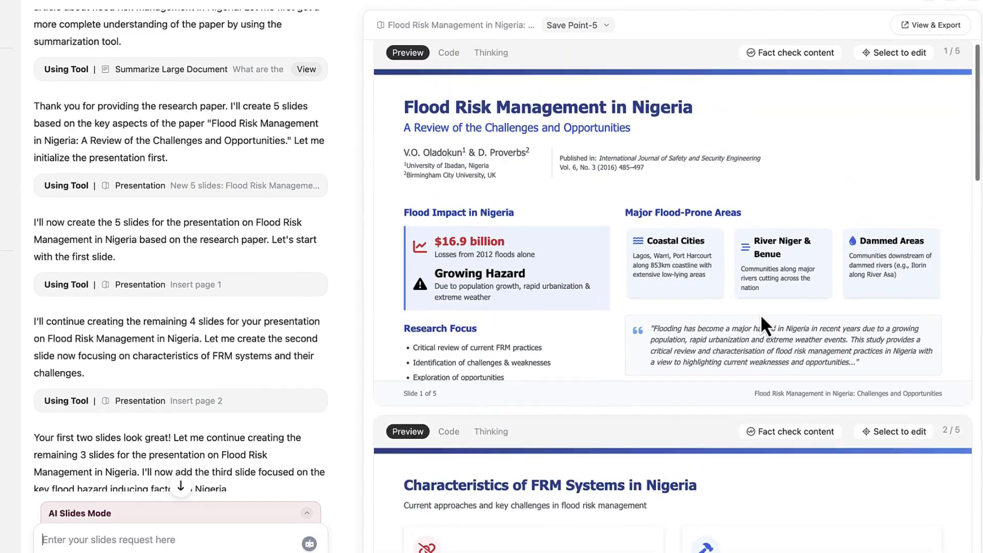
scroll(760, 314, up, 1)
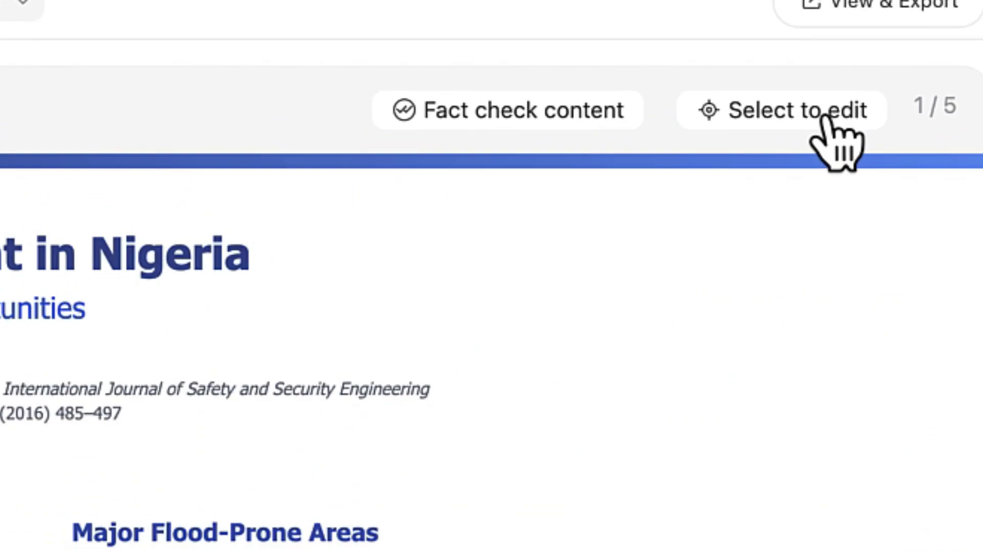
Step: Turn on Select to edit, select slide 1's title, and inspect its font and size lists (Segoe UI, 36)
click(826, 117)
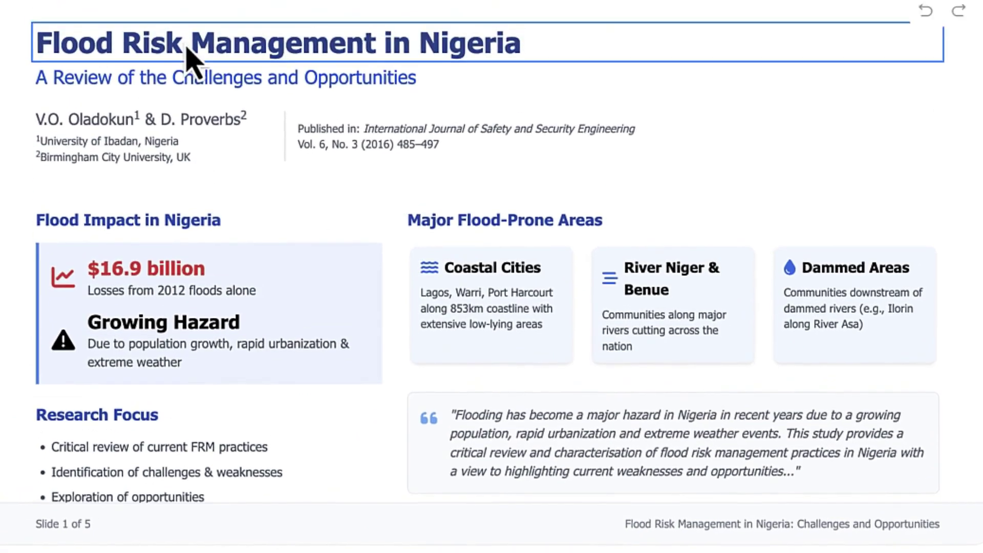
click(187, 51)
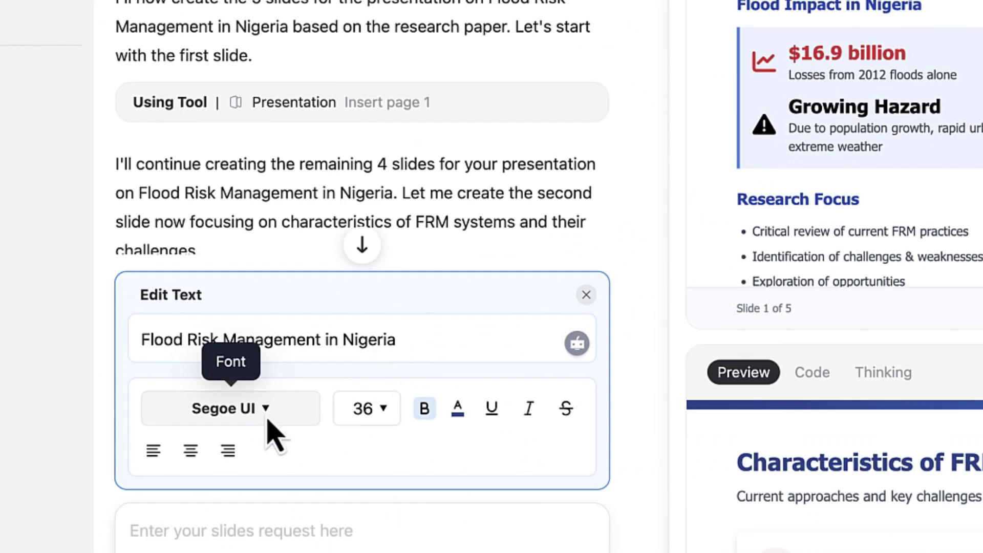
click(260, 412)
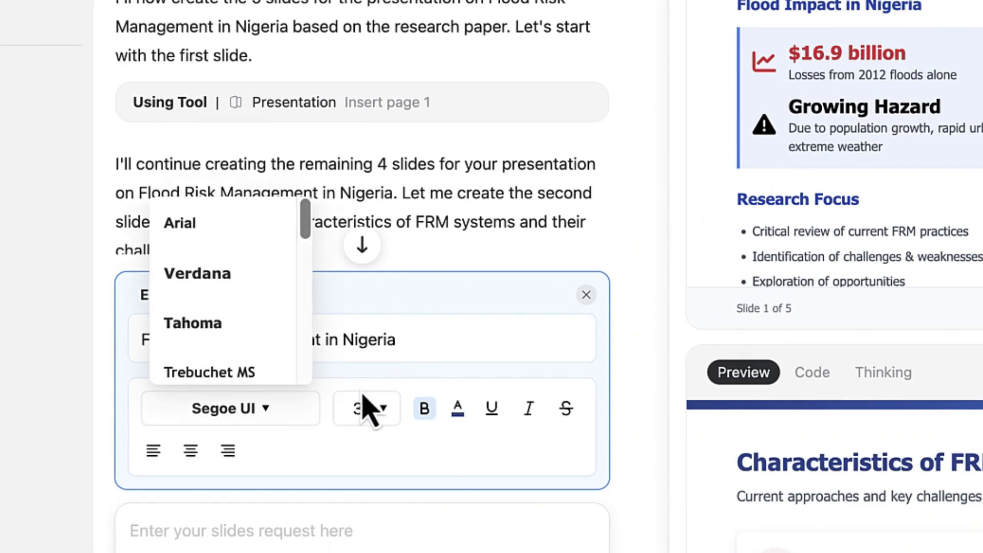
click(377, 409)
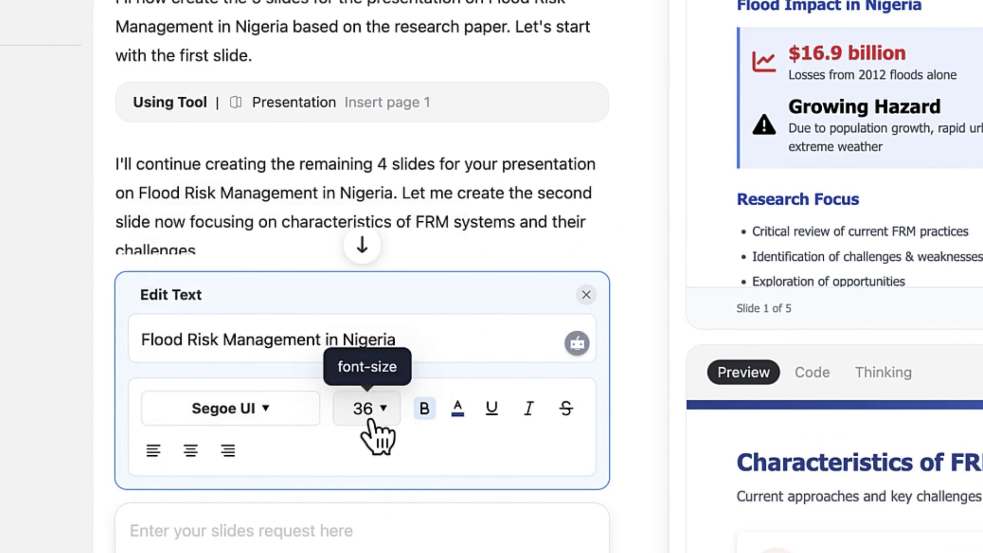
click(375, 409)
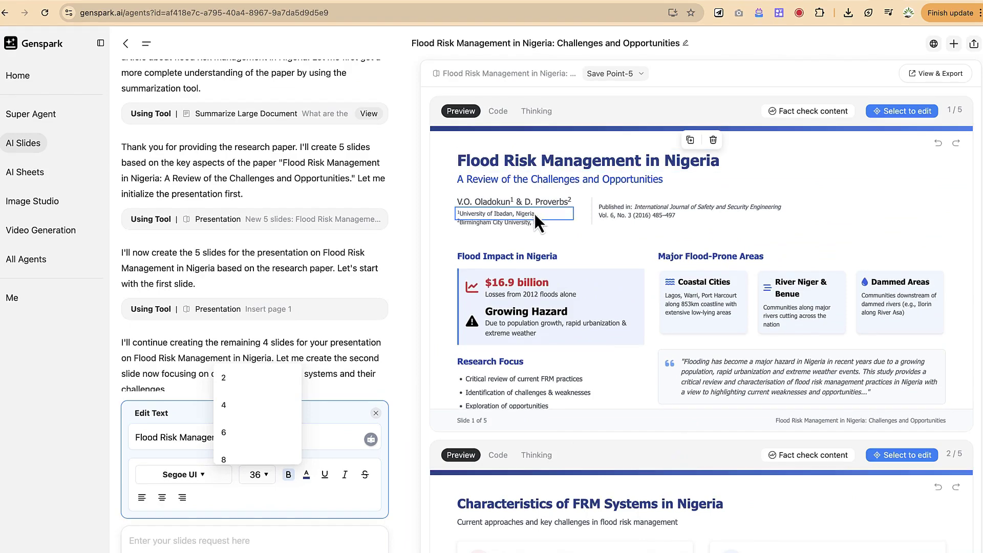
click(534, 213)
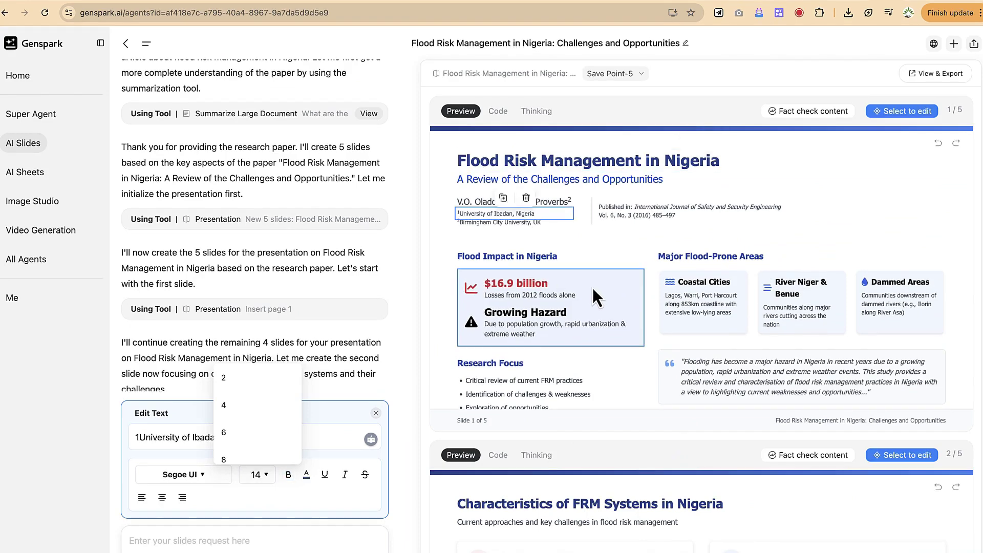
click(689, 307)
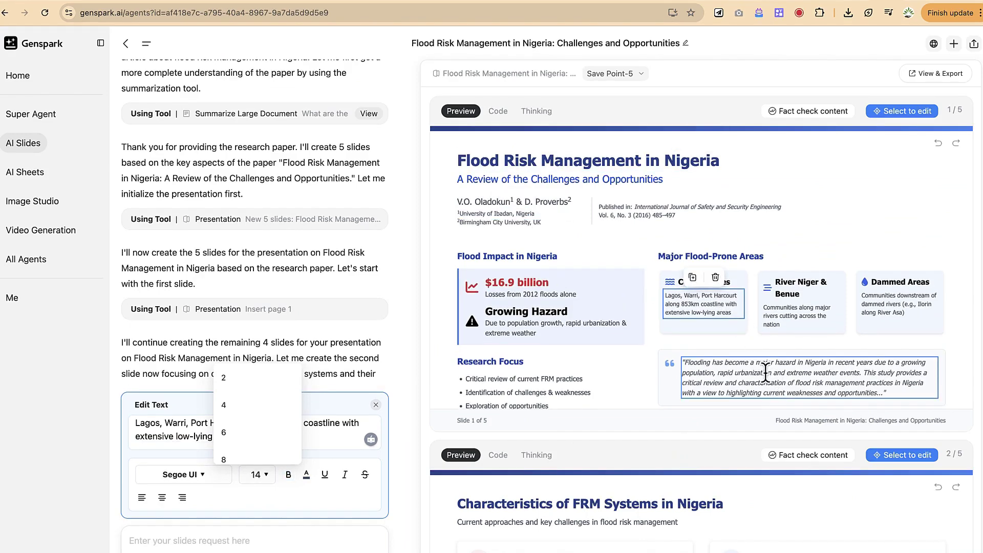
click(764, 371)
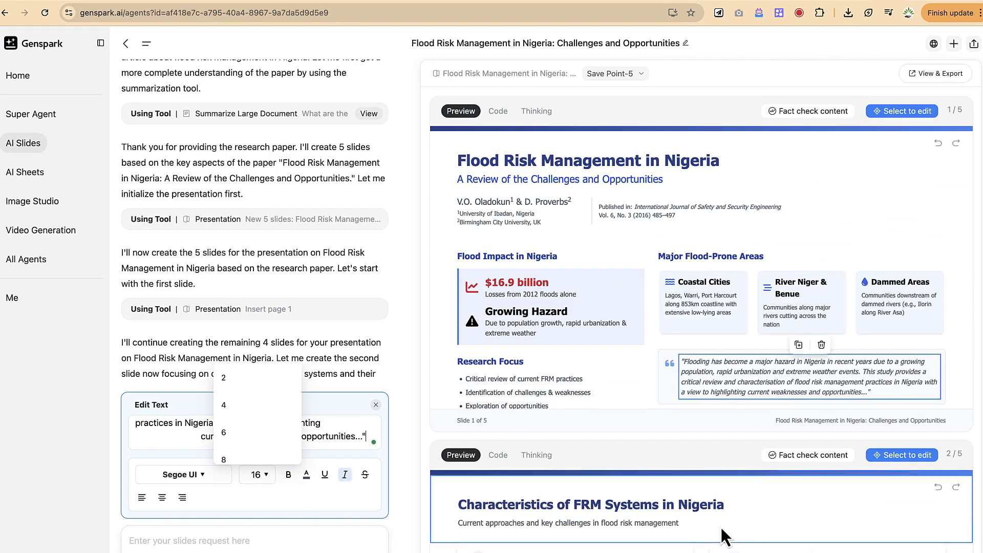
scroll(720, 527, down, 4)
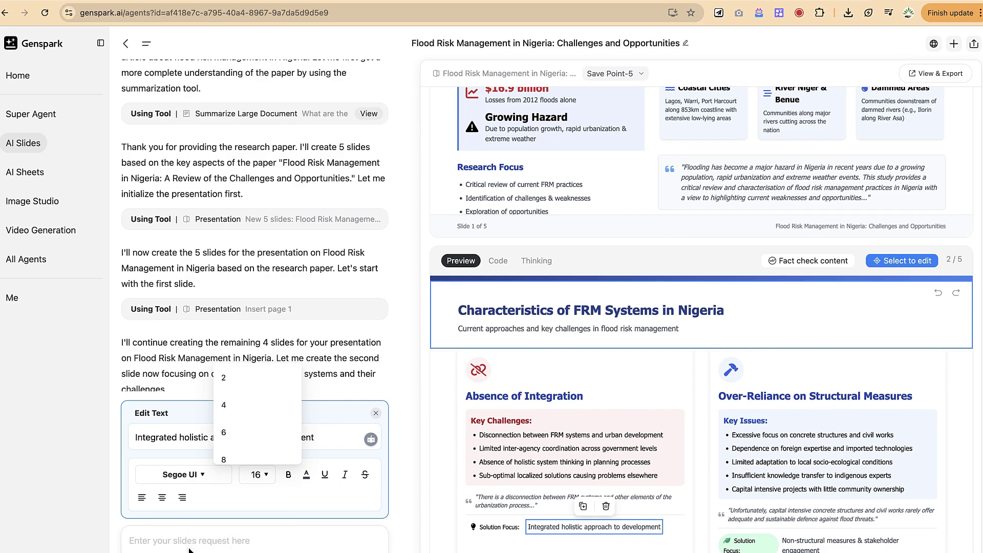
drag(257, 542, 439, 424)
click(839, 261)
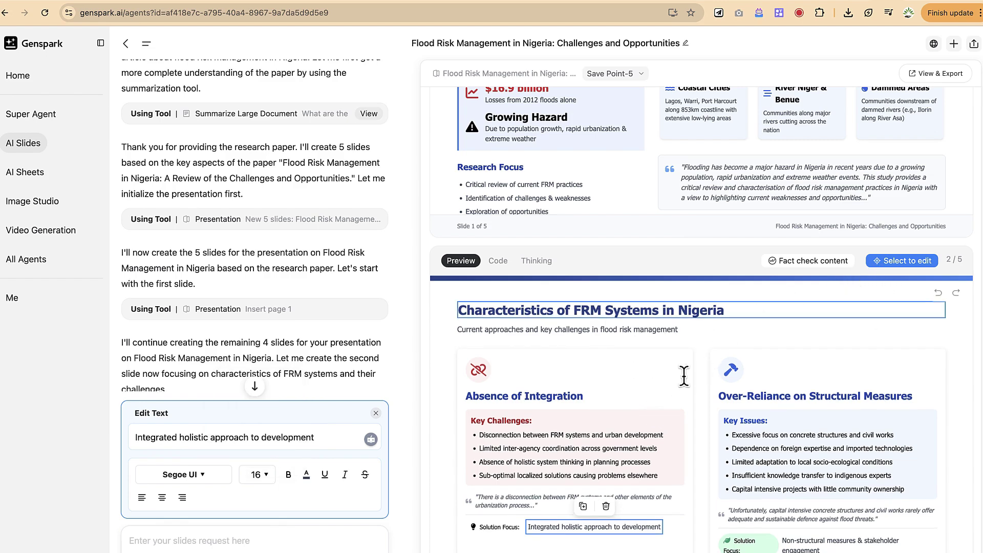
click(802, 262)
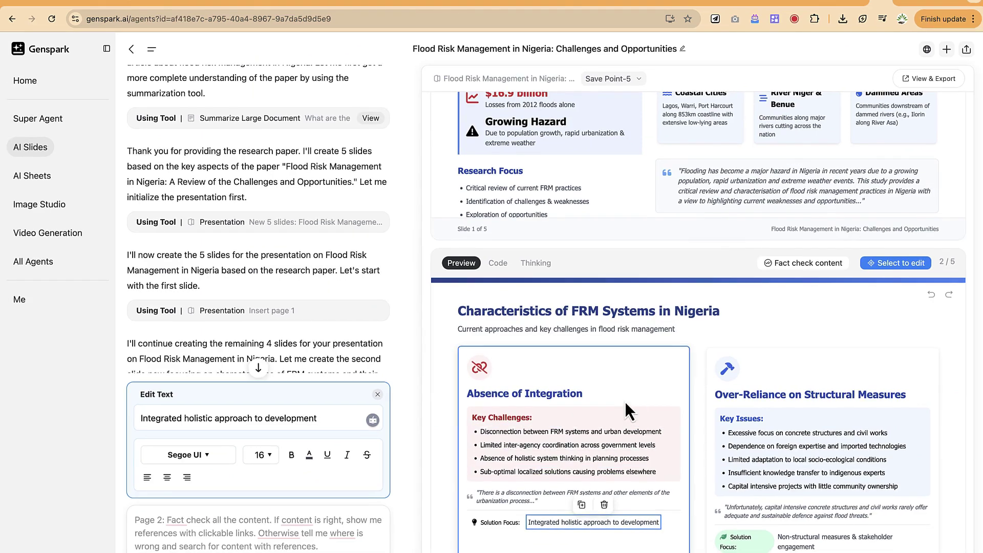
scroll(625, 401, up, 4)
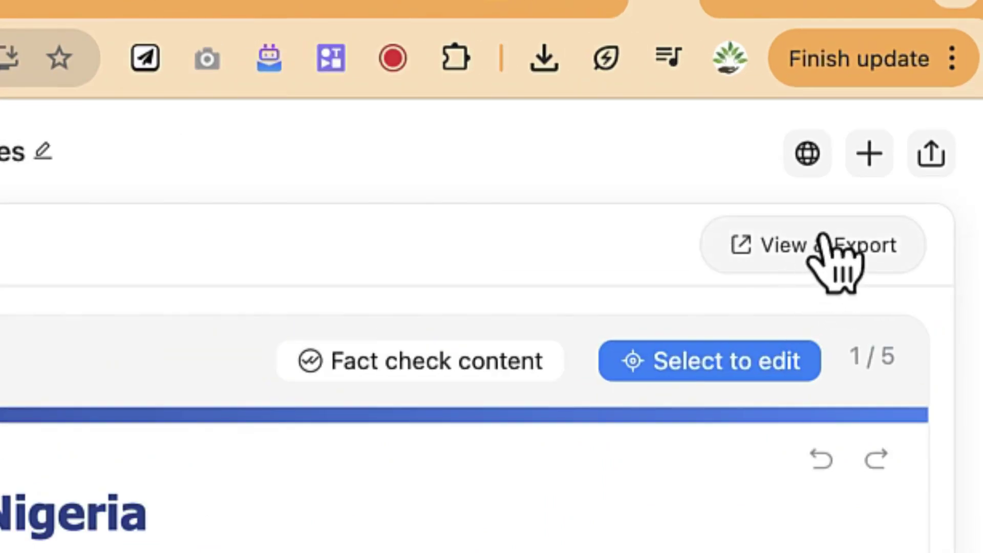
Step: Open the deck in its own View & Export viewer tab and start Play Slides
click(823, 236)
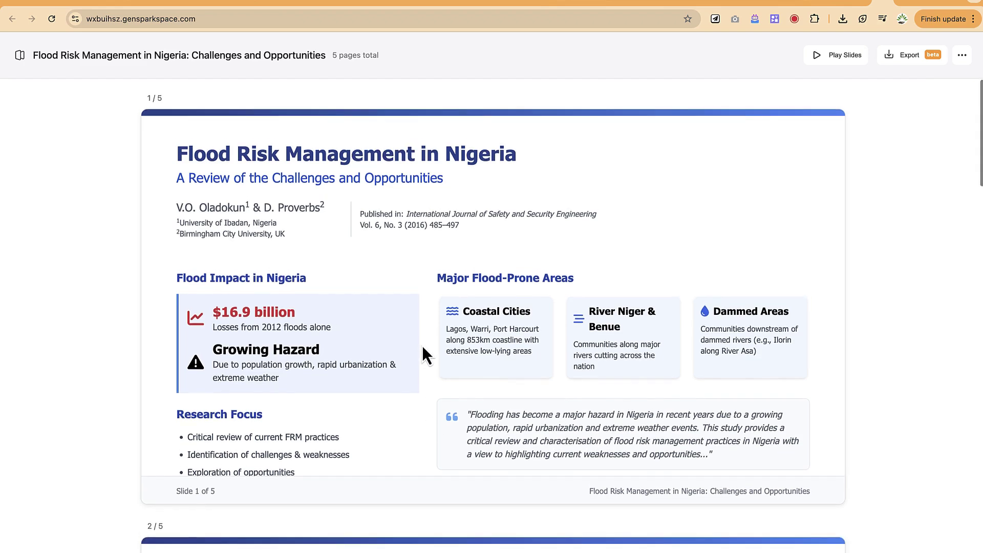
click(830, 57)
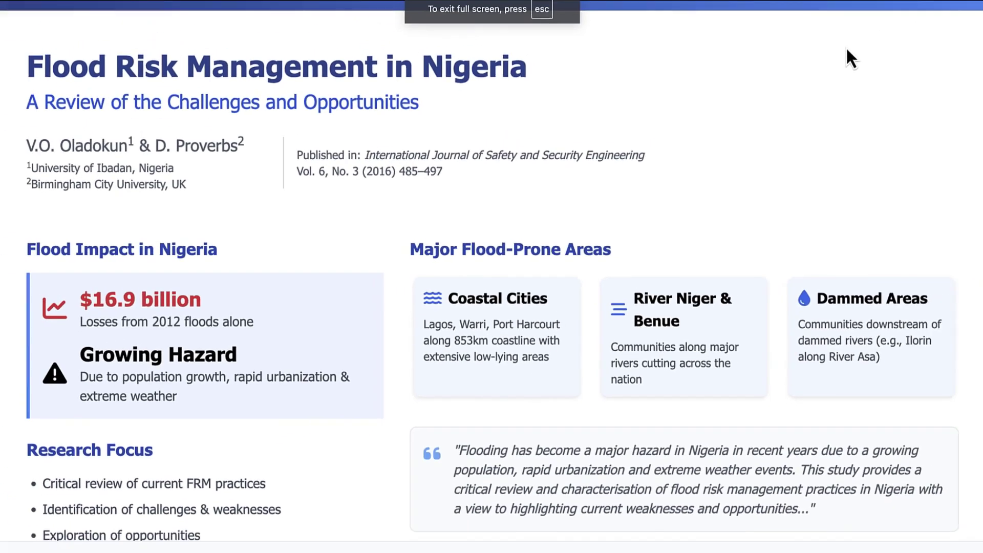
Step: Advance through the slides full screen, exit the slideshow, and show the PDF/PPTX export choices
key(Right)
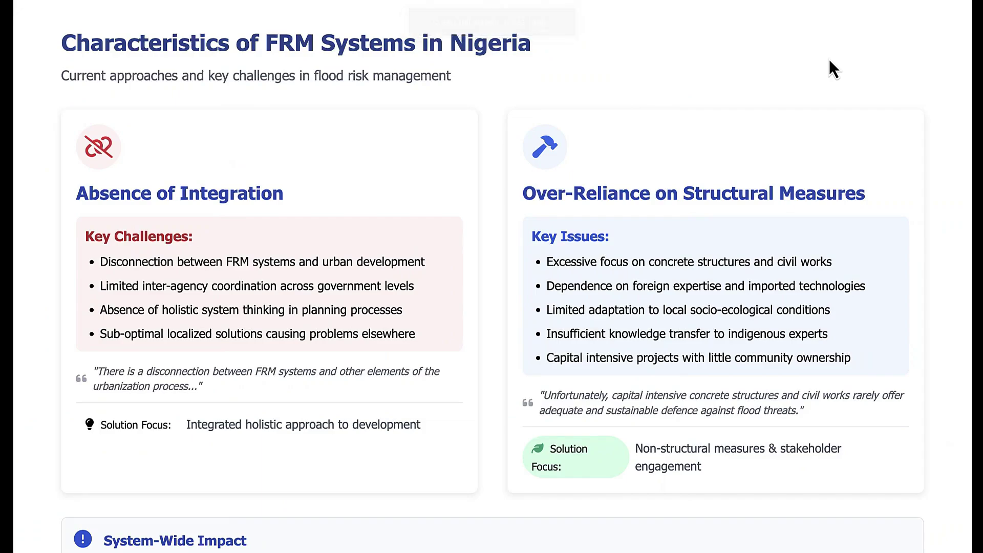
key(Right)
key(Right)
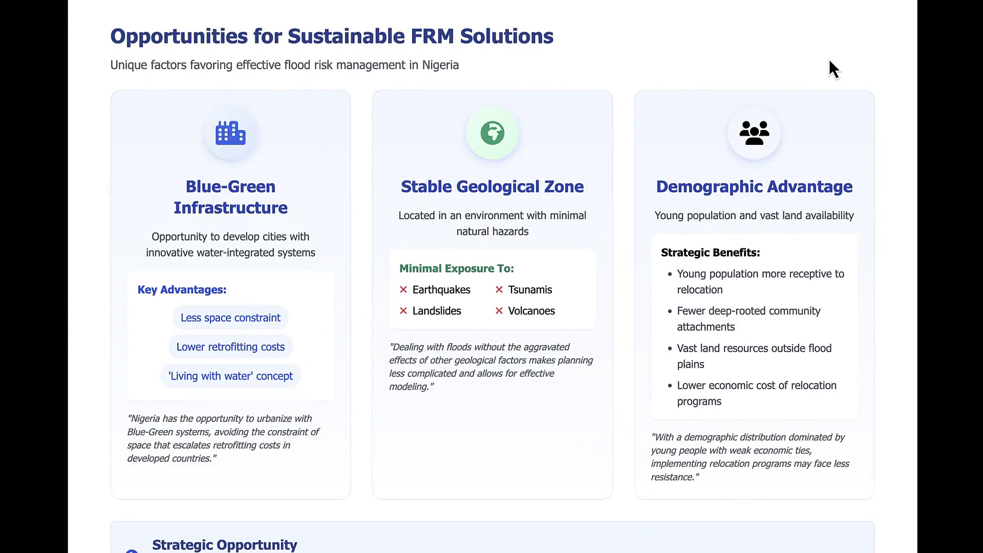
key(Right)
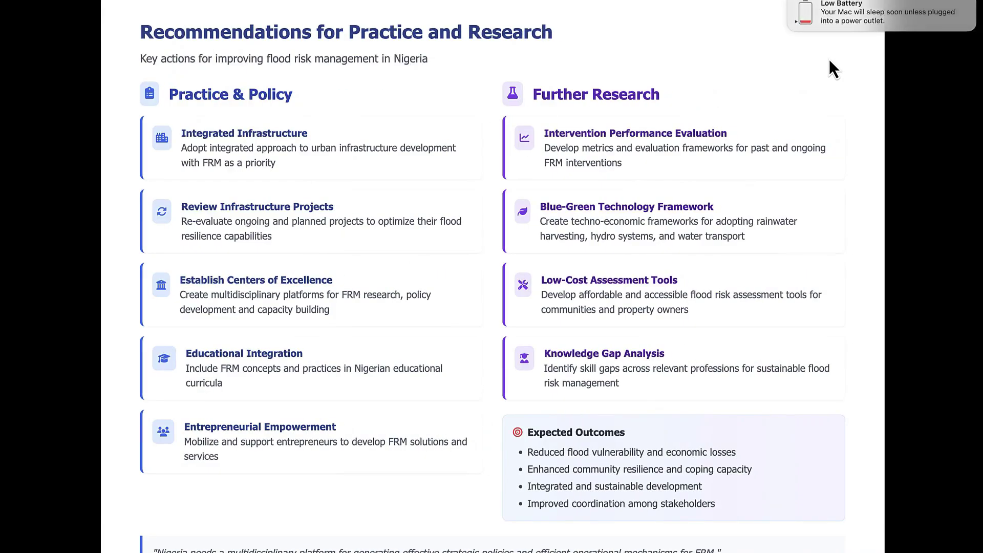
key(Escape)
click(903, 54)
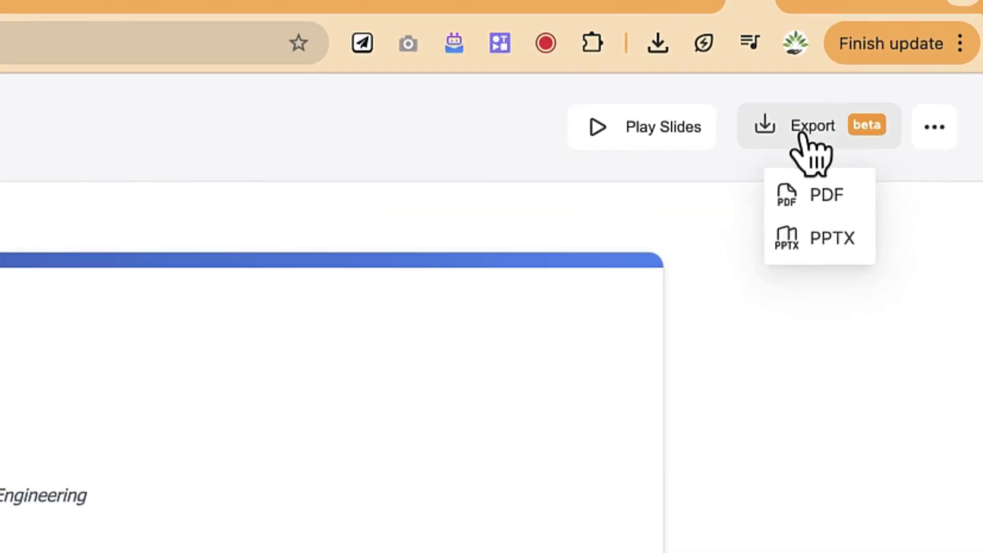
Step: Export the deck as PPTX and check the deck's other menu options
click(826, 249)
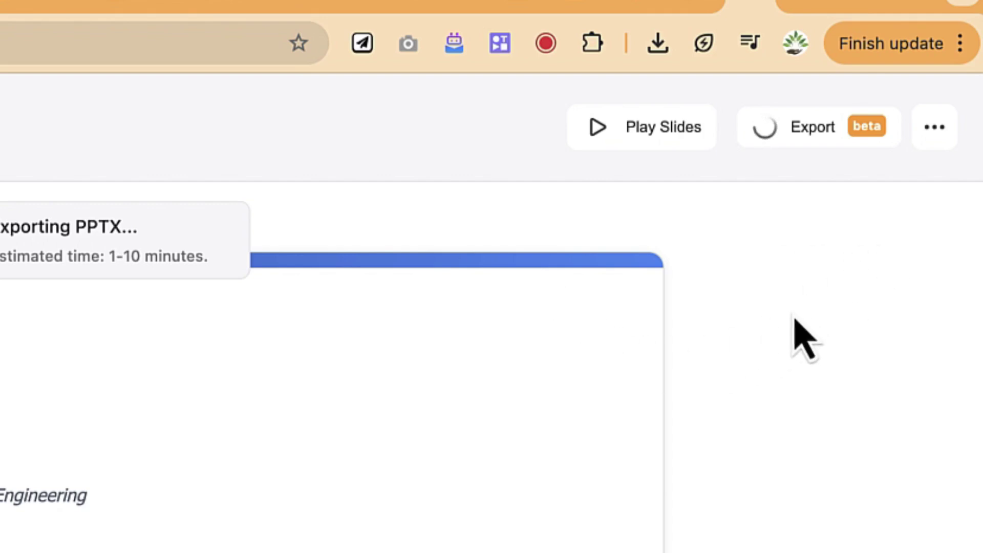
click(931, 130)
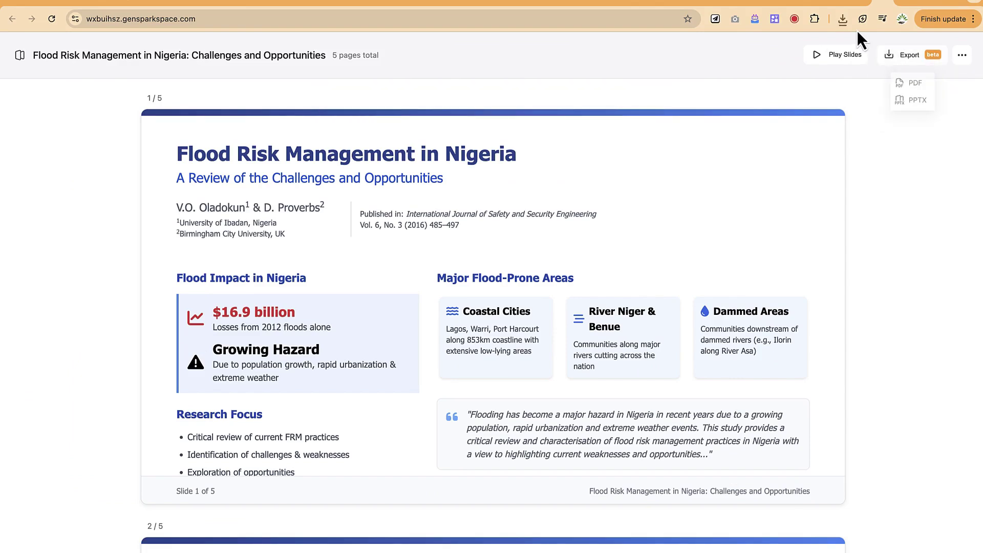
Step: Open the downloaded flood_risk_management PPTX from Chrome's downloads in PowerPoint
click(844, 21)
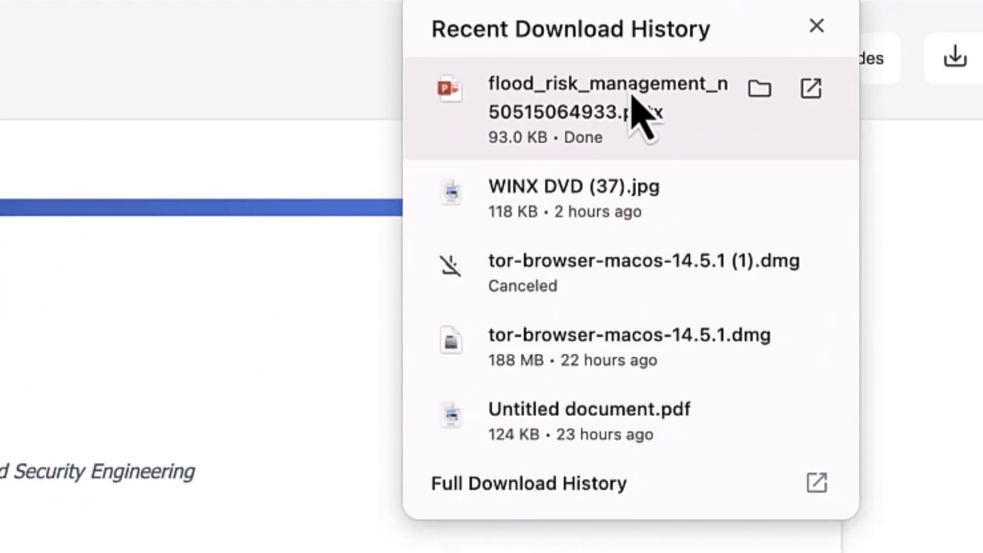
click(635, 100)
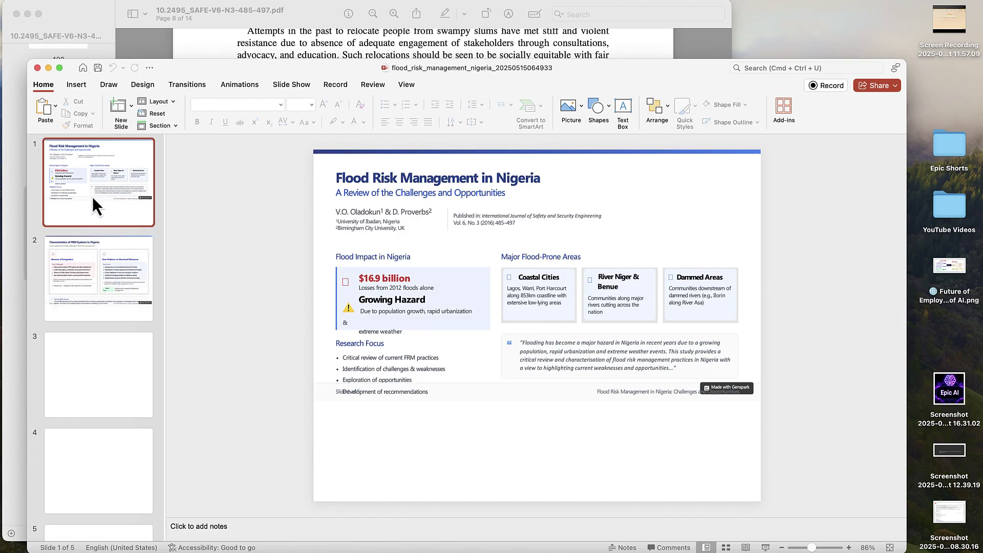
Step: Page through slides 2, 3 and 4 of the exported deck in PowerPoint
click(103, 301)
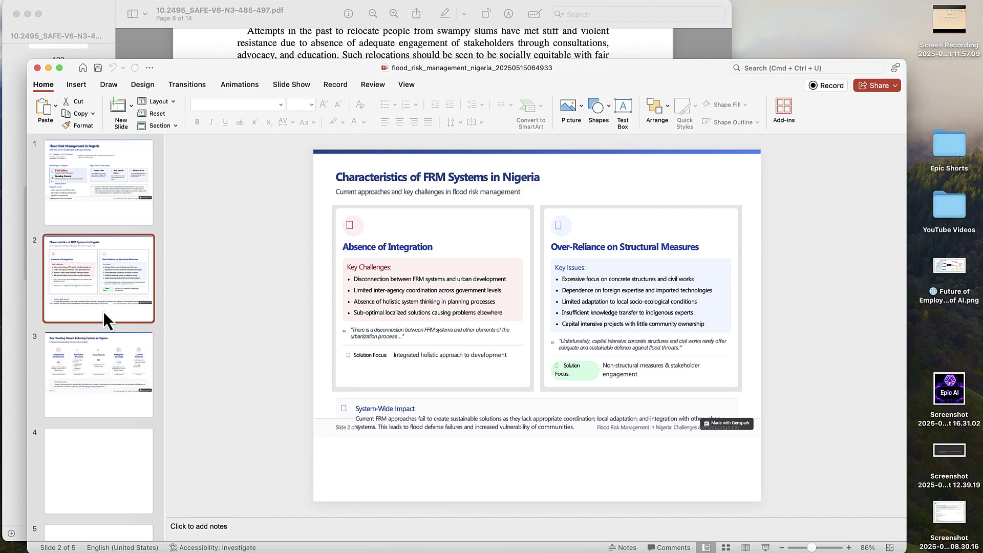
click(101, 378)
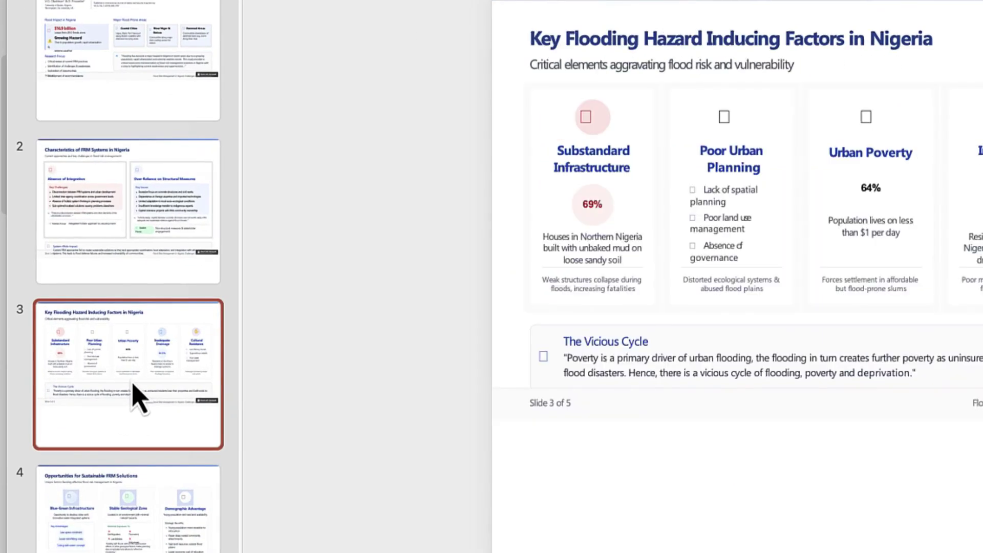
click(135, 541)
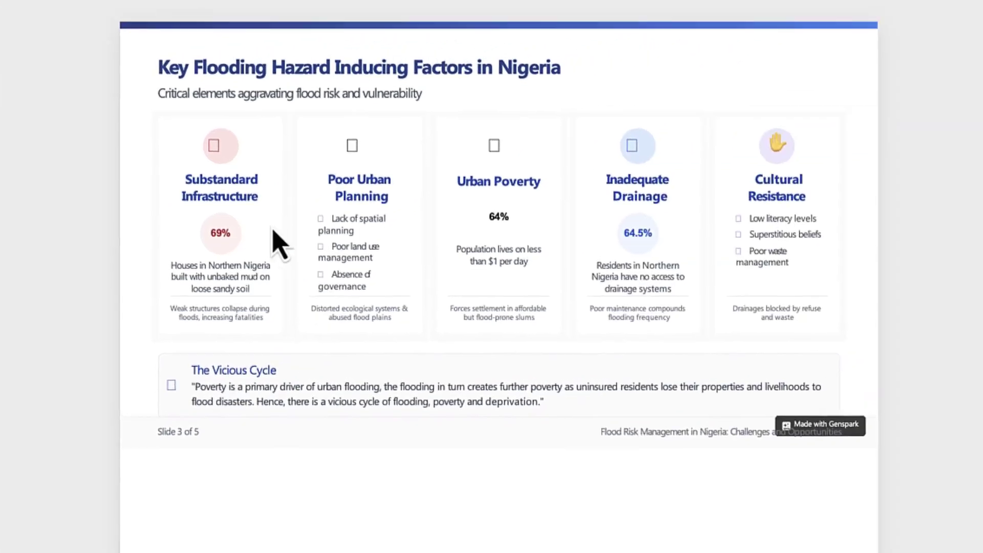
Step: On slide 4, confirm the title, Demographic Advantage, Stable Geological Zone and Blue-Green boxes are separately editable
click(248, 180)
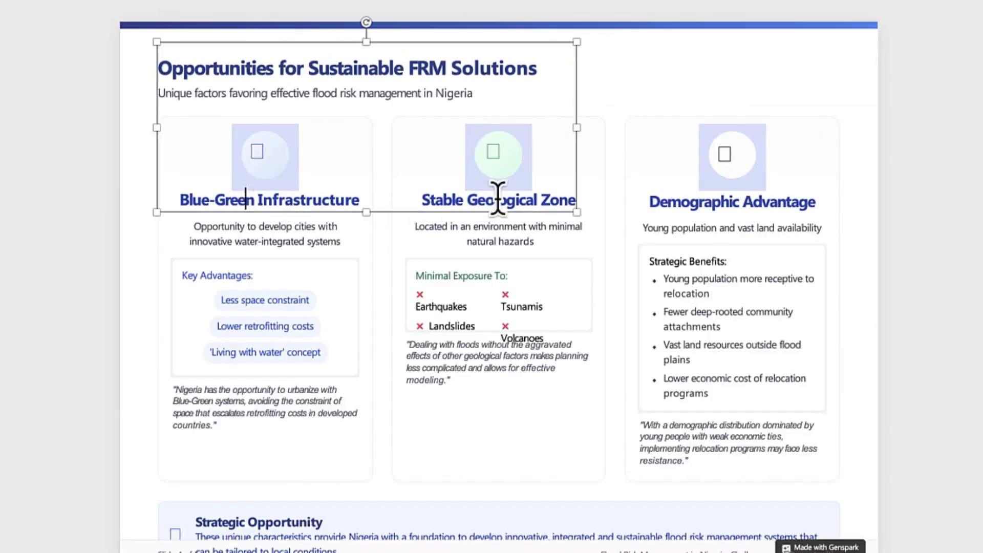
click(664, 193)
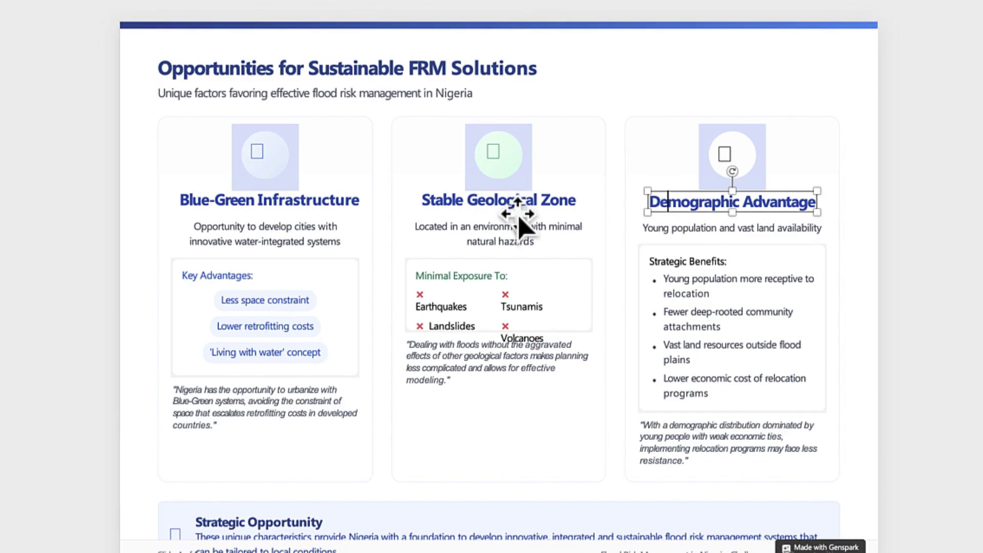
click(516, 224)
click(273, 373)
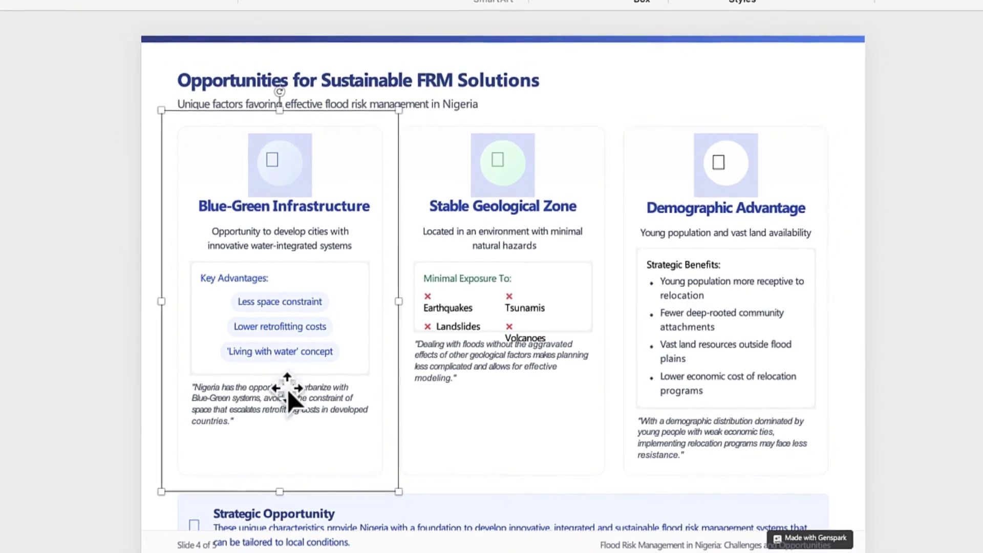
click(279, 397)
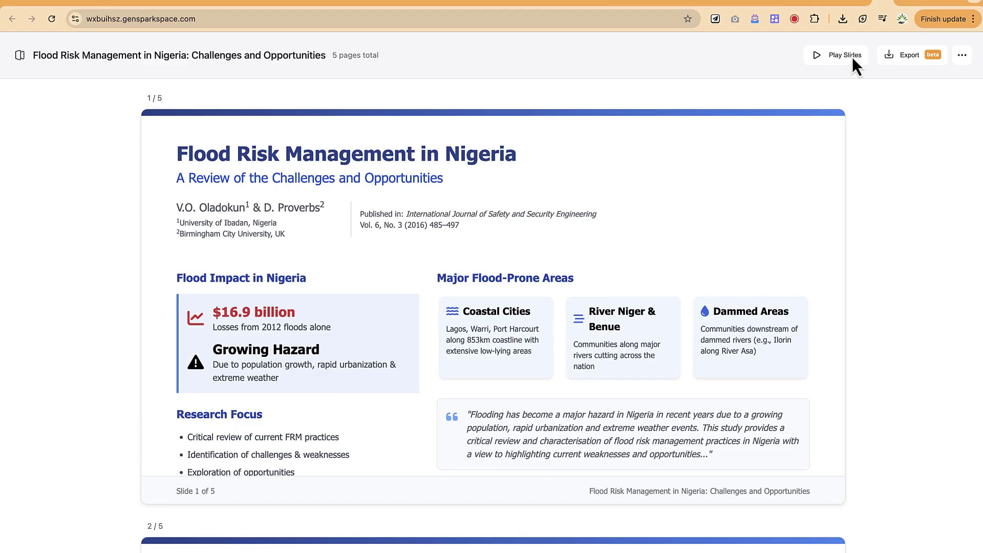
Step: Return to the Genspark agent page and go to the plans and pricing page
click(854, 6)
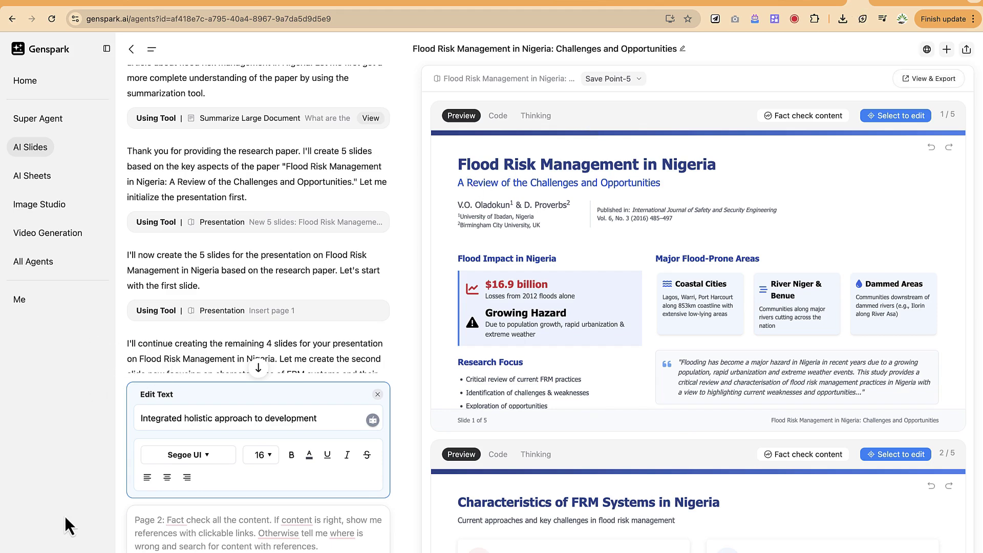
click(63, 235)
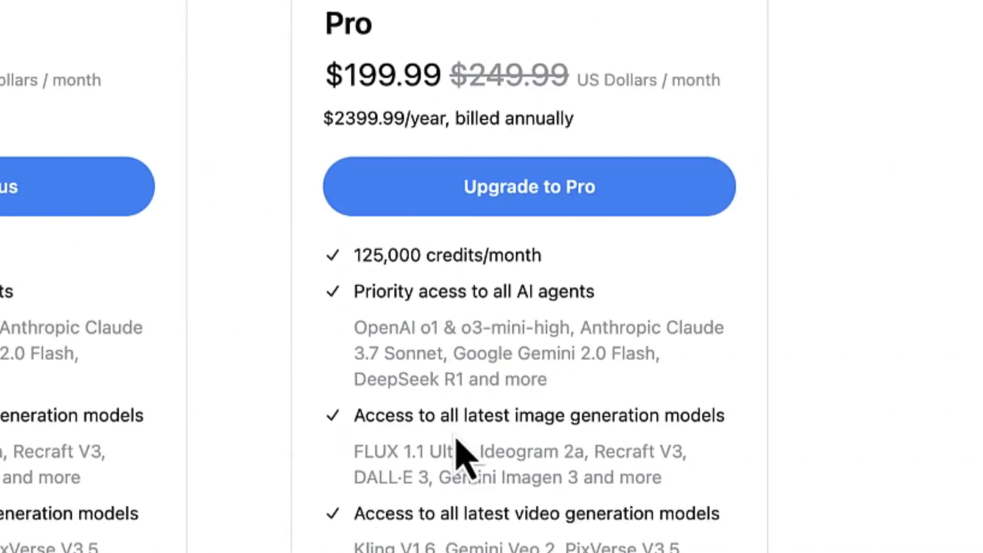
Step: Review the pricing page and switch to monthly billing: Plus $24.99, Pro $249.99
scroll(463, 458, down, 10)
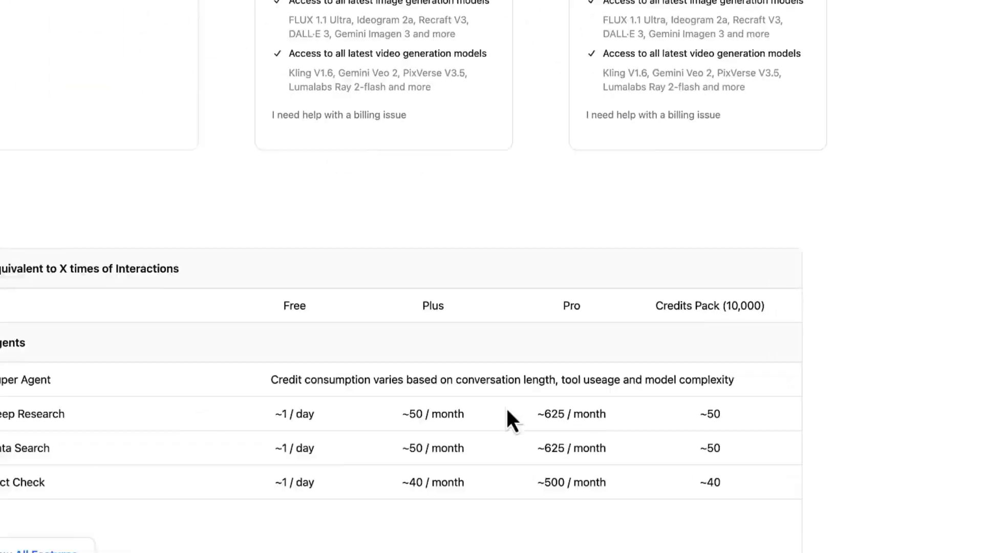
scroll(590, 382, up, 5)
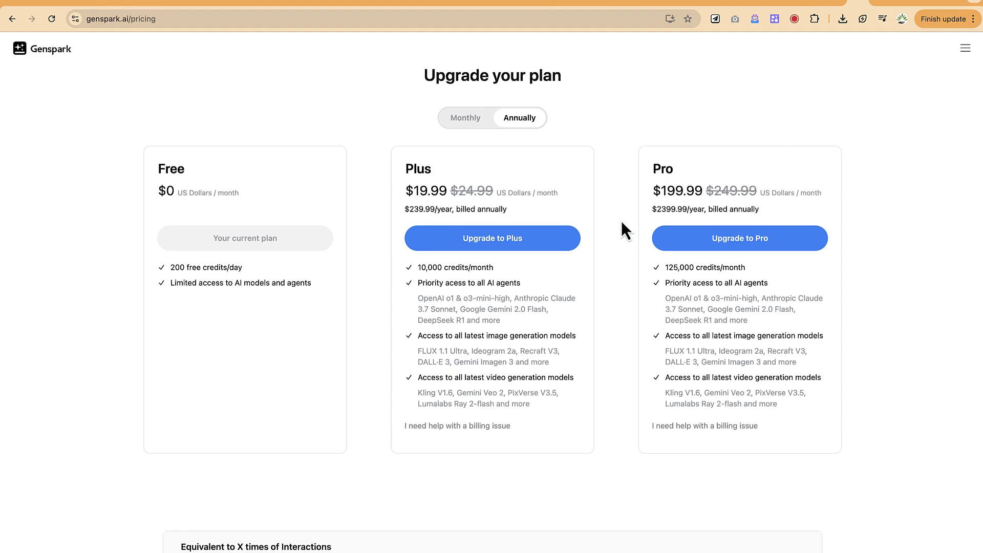
click(515, 122)
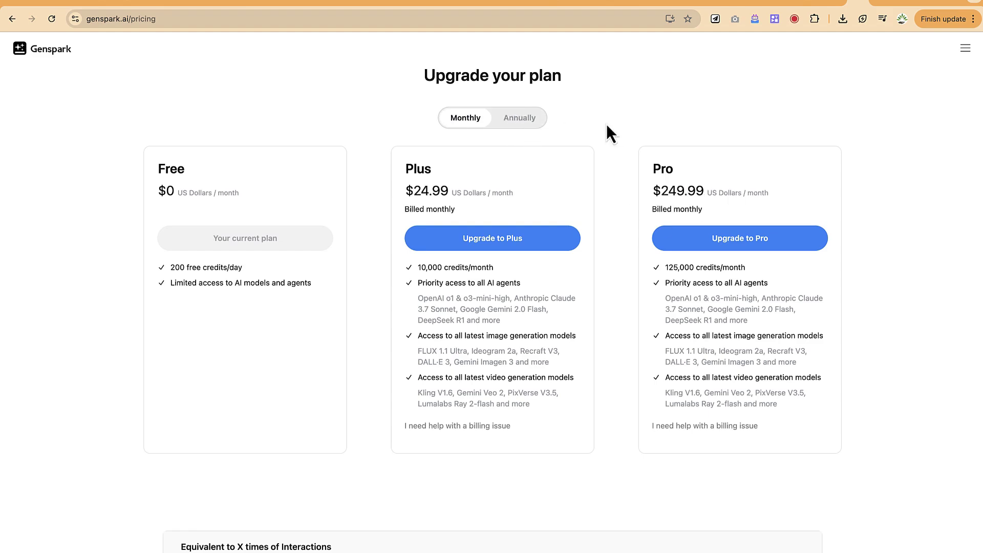